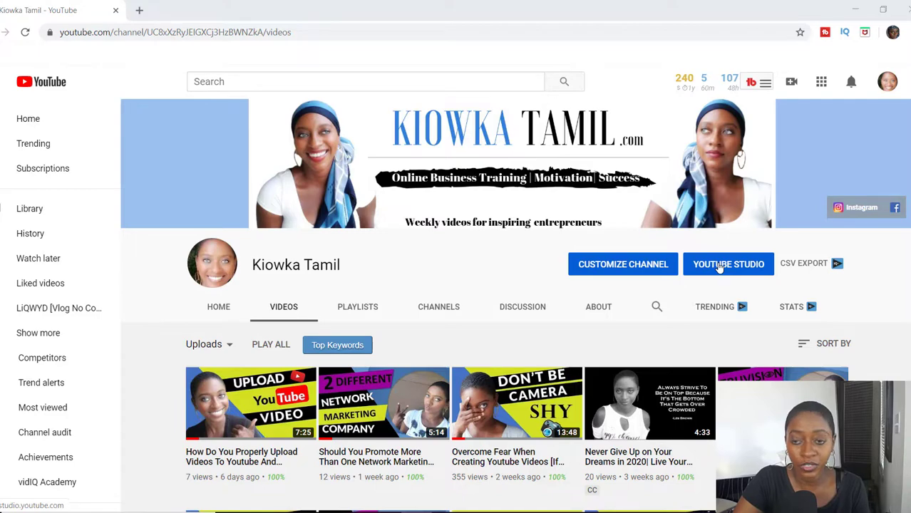
Open the details of the public Jun 24, 2019 video "The Best Place To Get FREE Network Marketing Leads Online" in YouTube Studio.
click(721, 266)
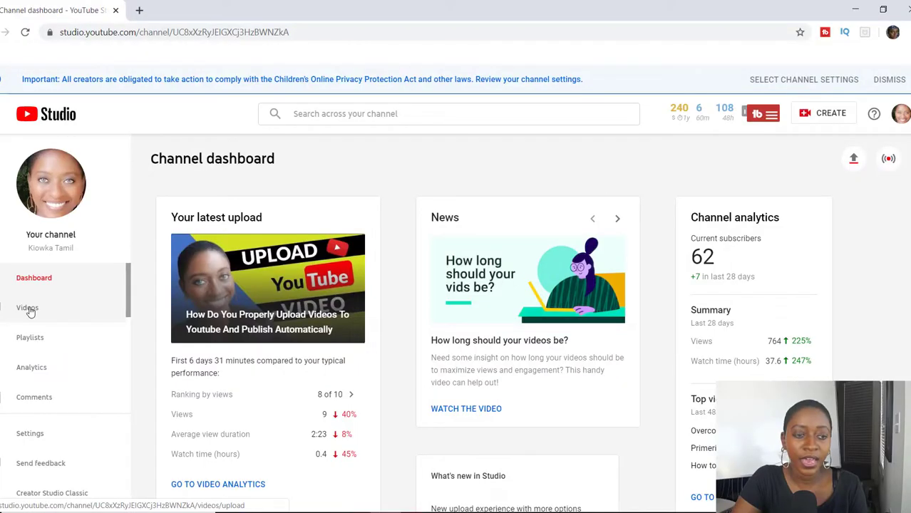
click(80, 392)
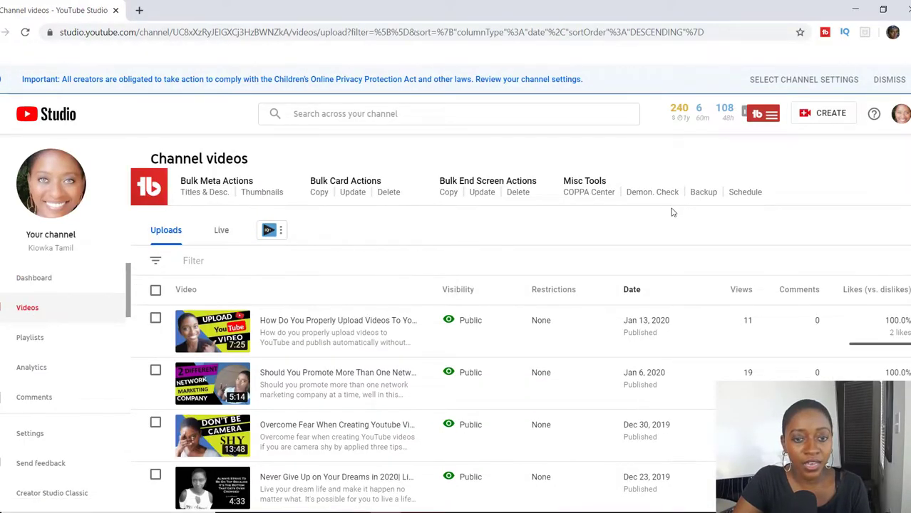
scroll(499, 392, down, 15)
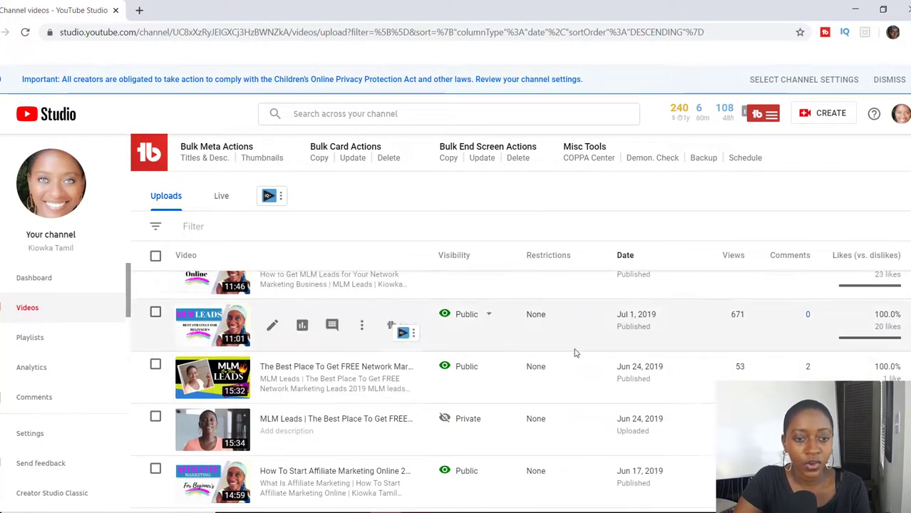
click(221, 378)
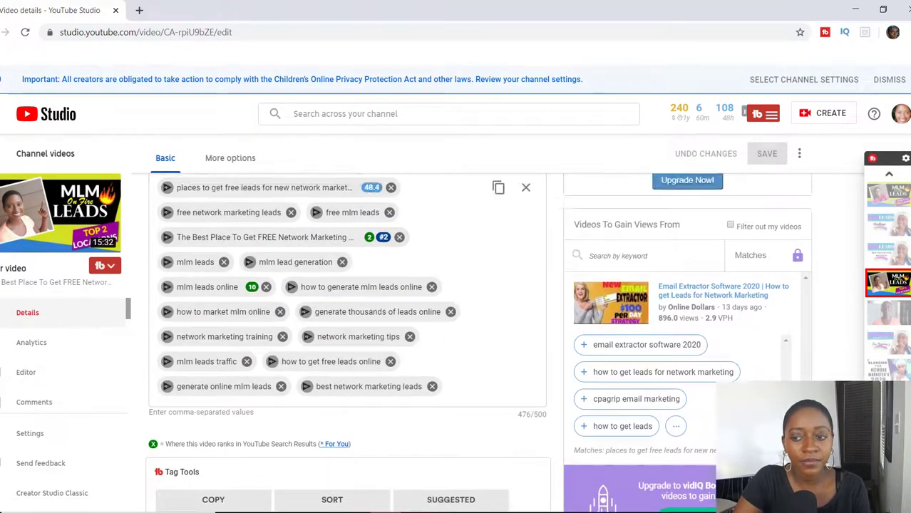
Go to the video's additional options and open its subtitle management page.
scroll(450, 258, up, 3)
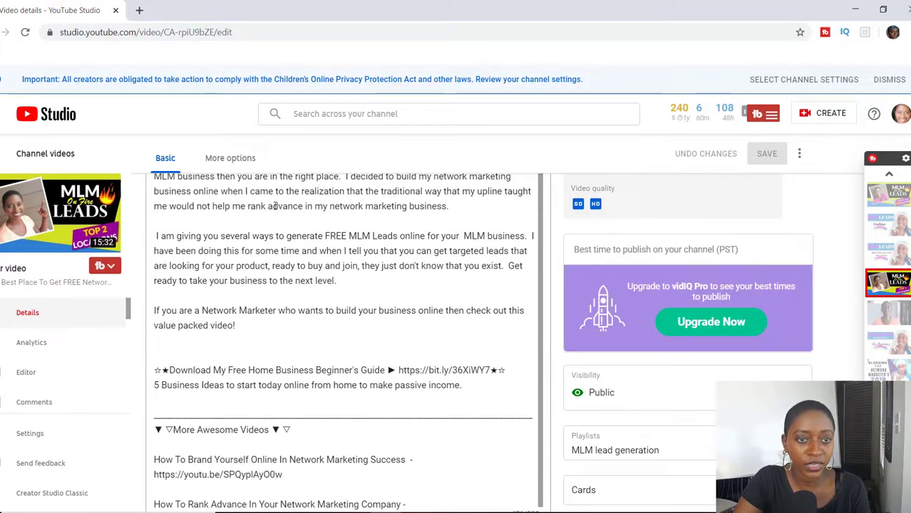
click(214, 158)
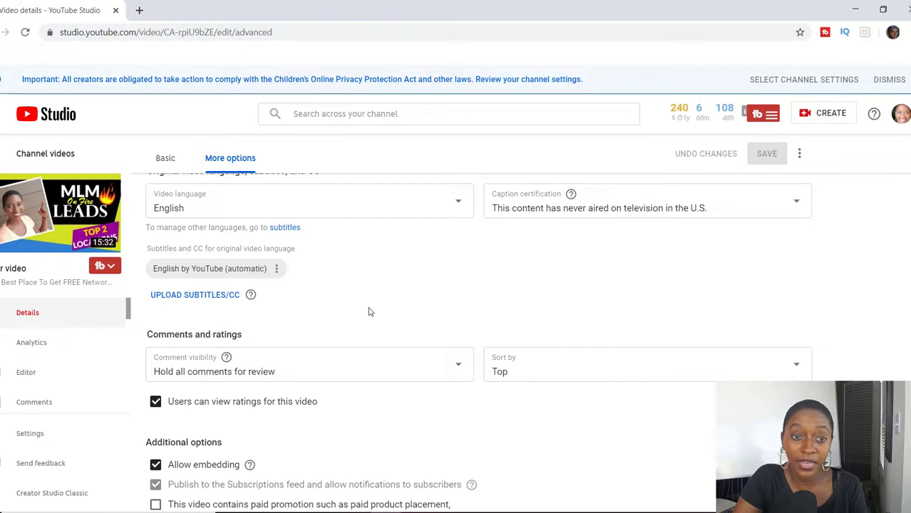
click(278, 230)
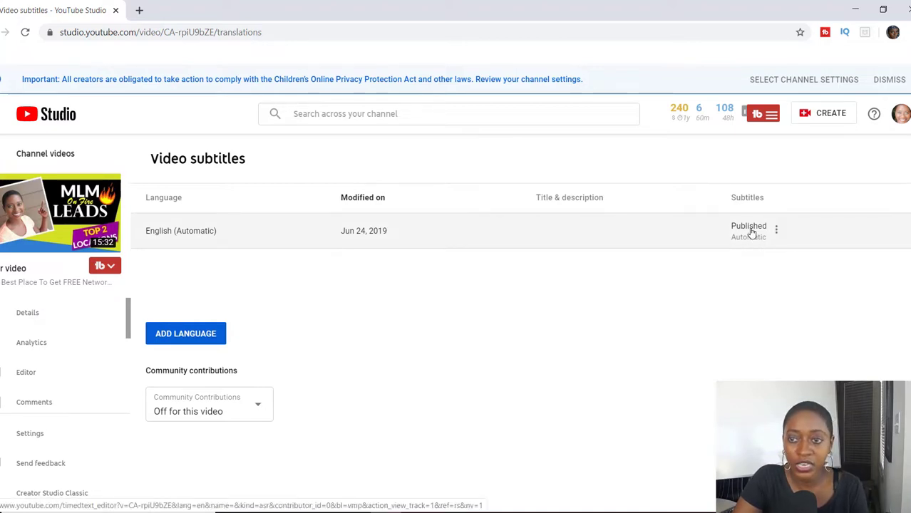
Open the published automatic English subtitles for editing, with the preview video muted.
click(735, 178)
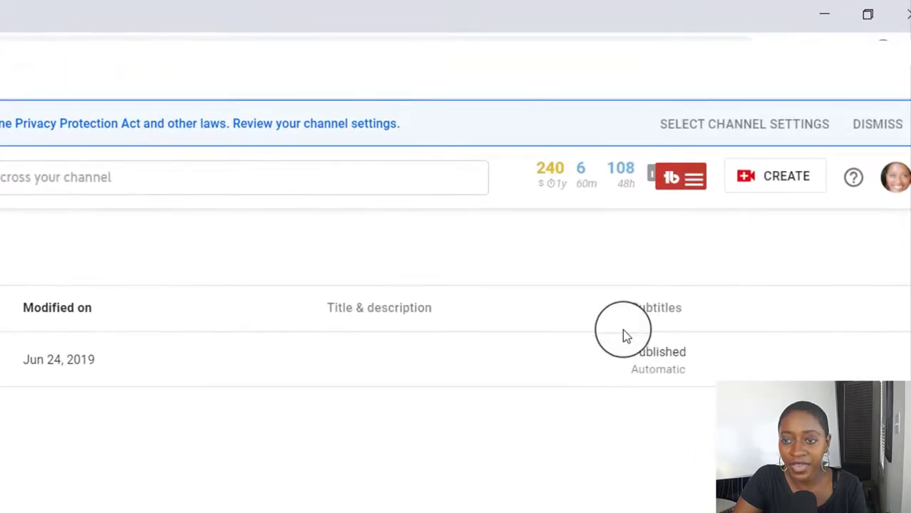
click(660, 360)
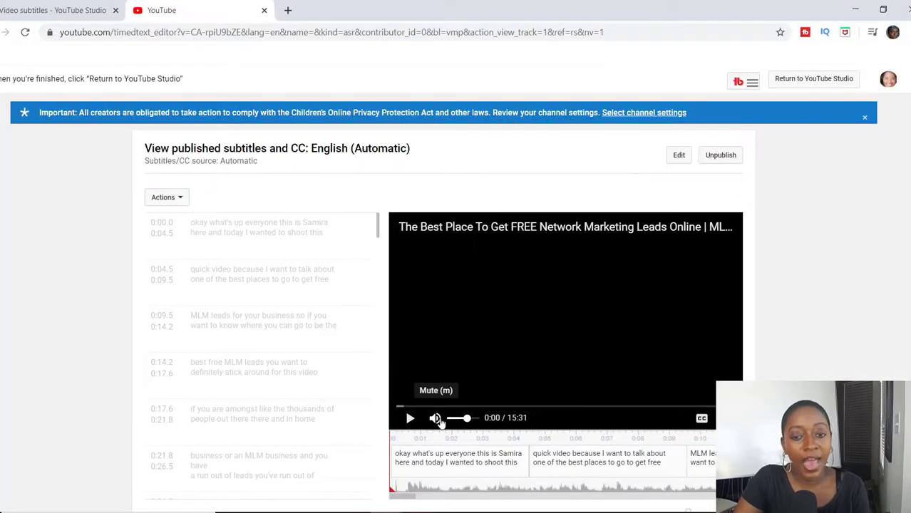
click(437, 419)
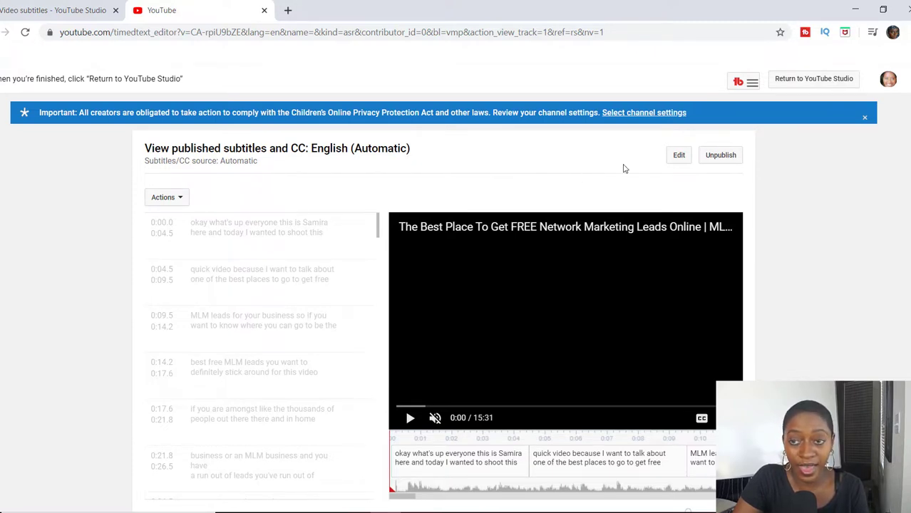
click(679, 156)
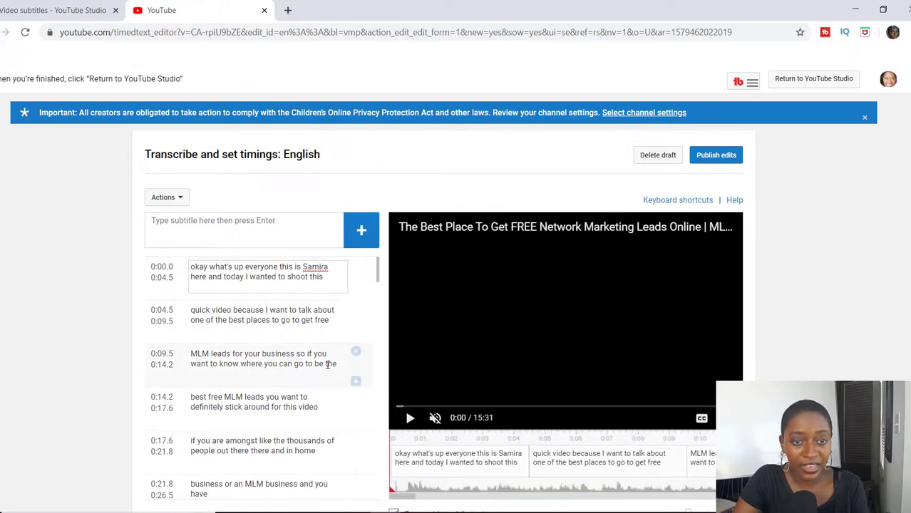
Play the opening second of the preview and replace the misheard name in the first subtitle line with the speaker's name.
click(410, 419)
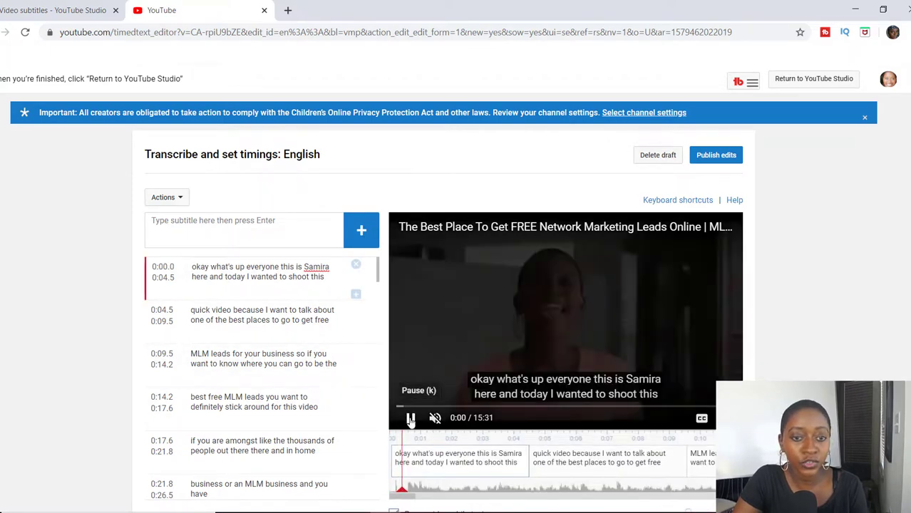
click(410, 419)
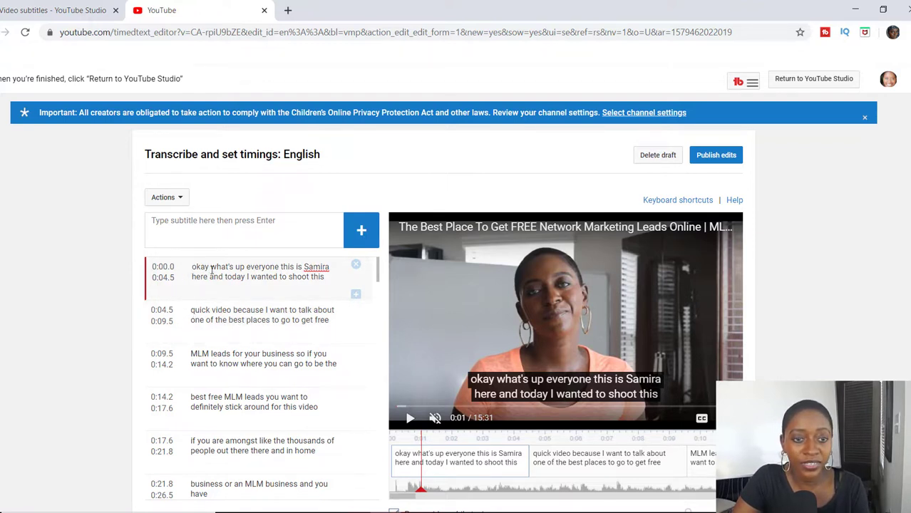
click(331, 269)
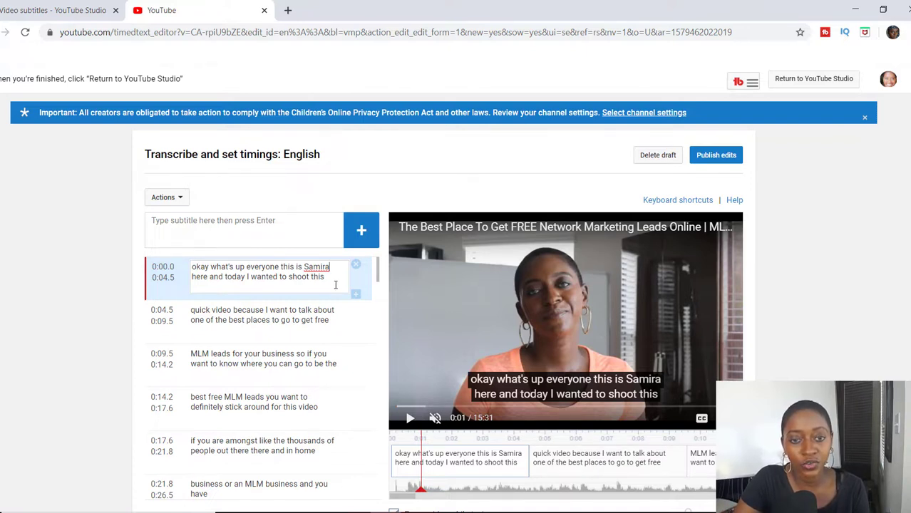
key(BackSpace)
key(BackSpace)
key(BackSpace)
key(BackSpace)
key(BackSpace)
key(BackSpace)
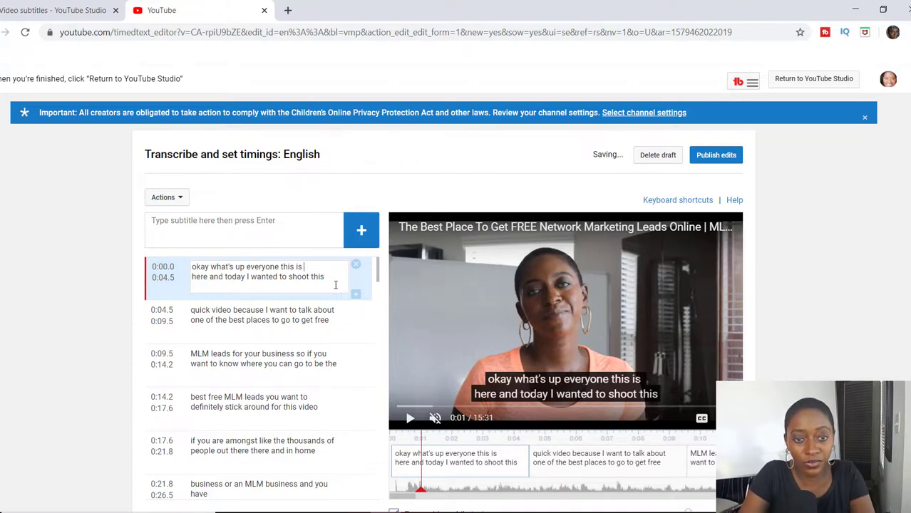
text(T)
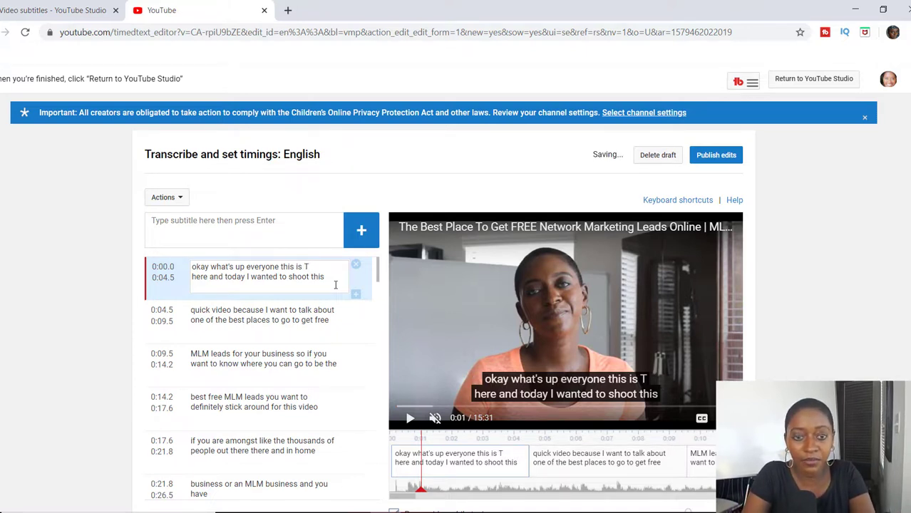
text(amil)
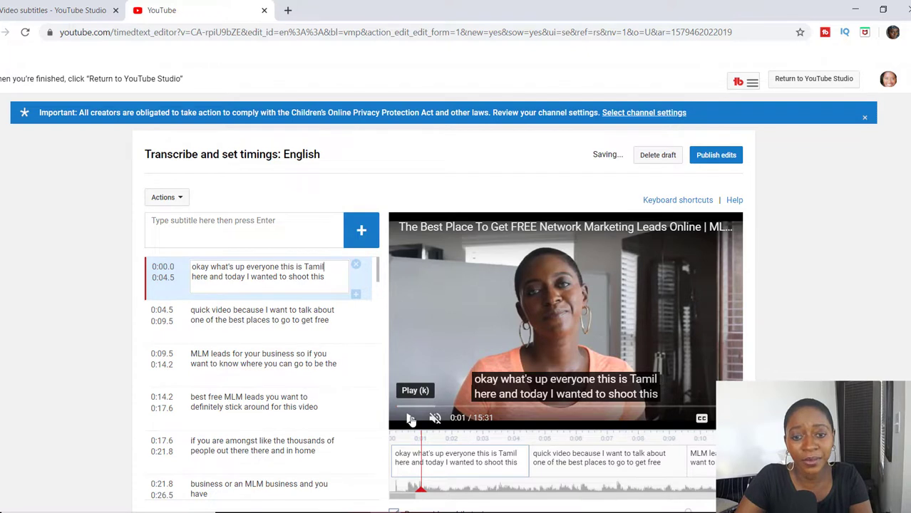
Check the following subtitle lines against the preview up to about 0:26 and publish the edited English subtitles.
click(411, 420)
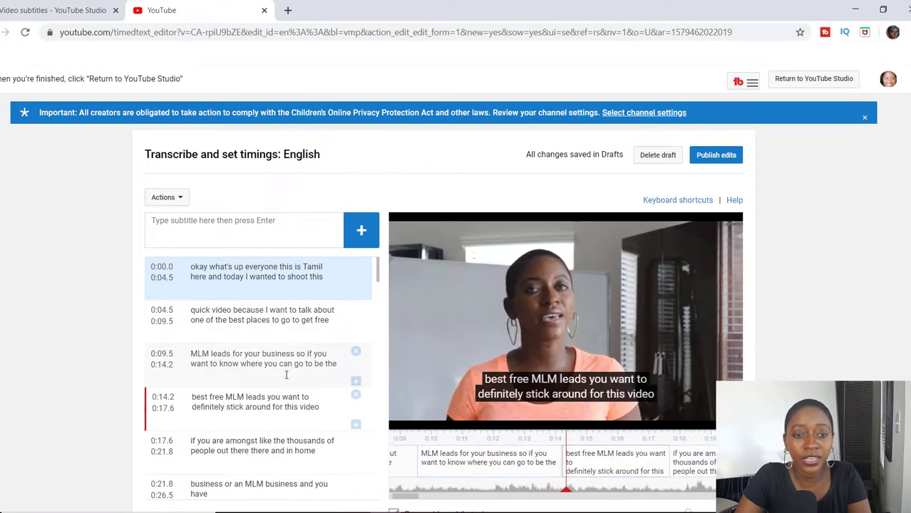
mouse_move(391, 412)
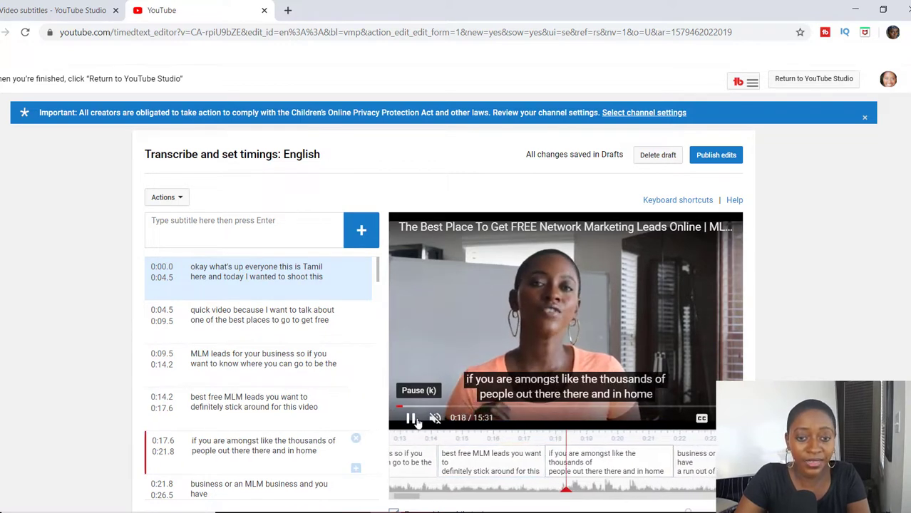
click(412, 419)
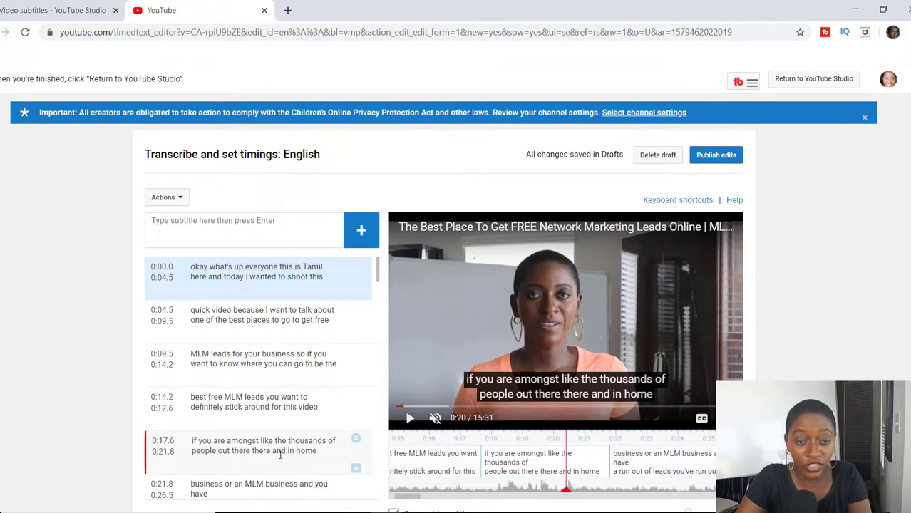
click(410, 418)
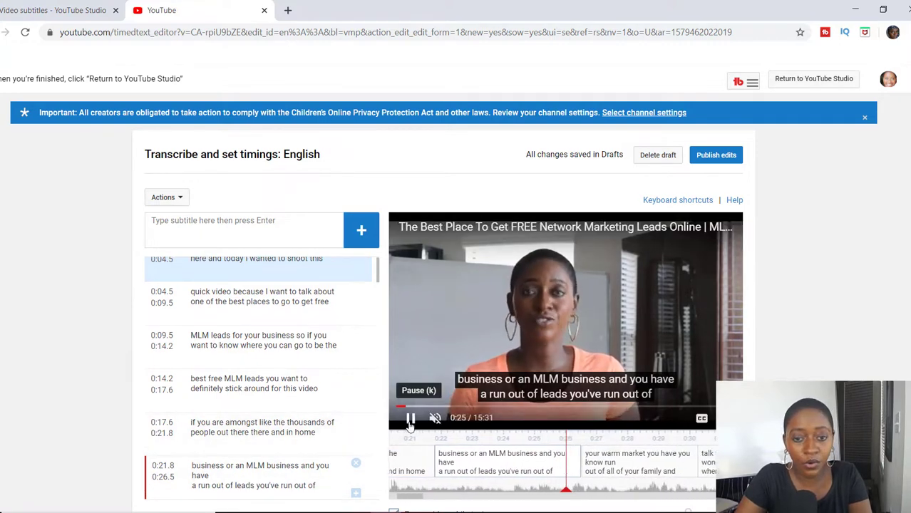
click(410, 421)
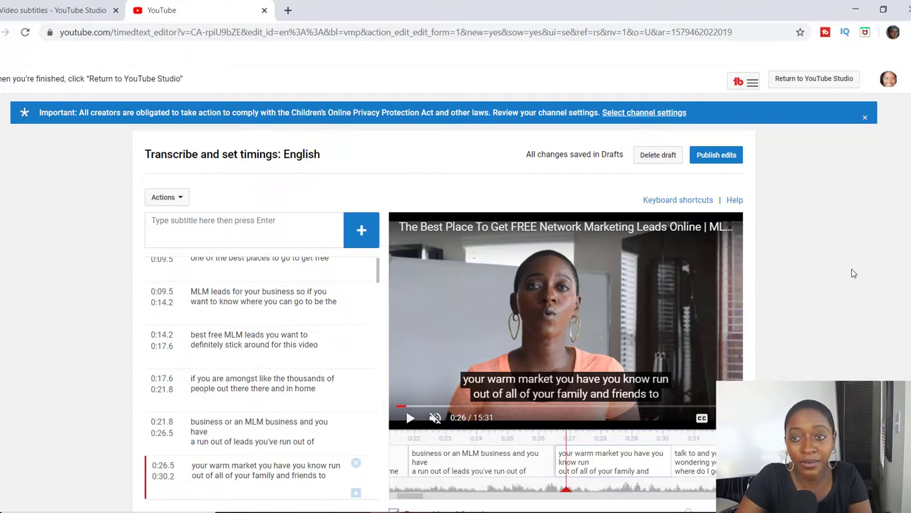
click(718, 157)
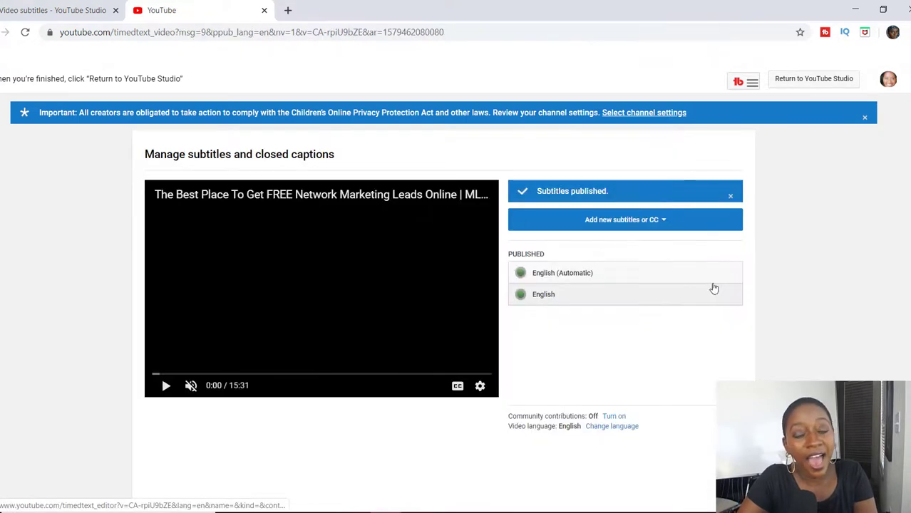
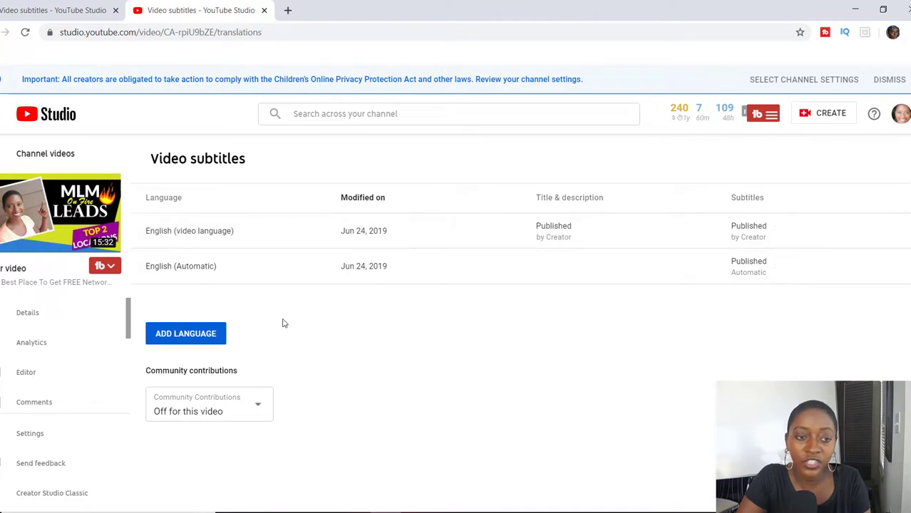
Examine the video's audience analytics, including watch time from subscribers, top countries and top subtitle/CC languages.
click(37, 348)
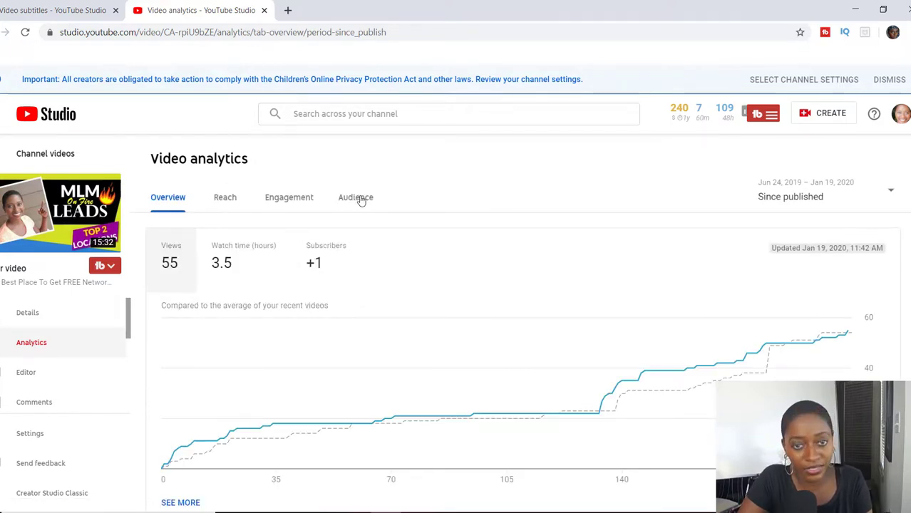
click(356, 199)
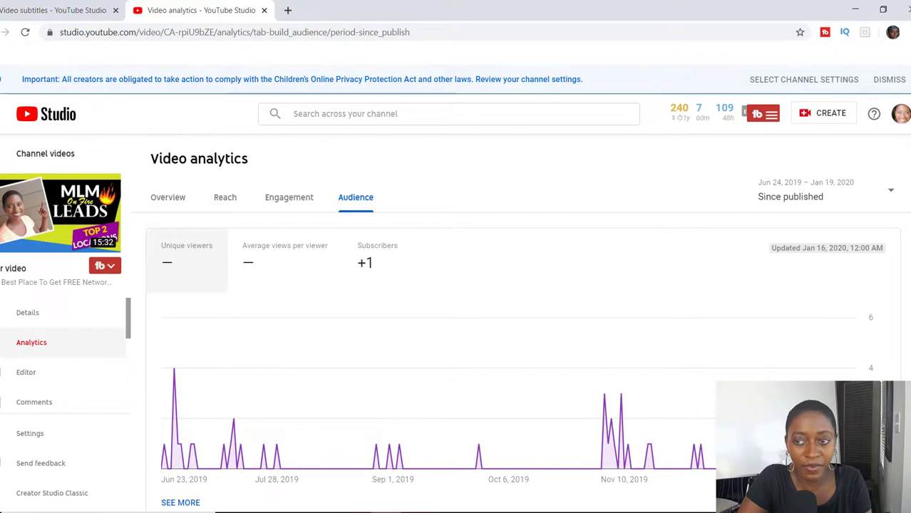
scroll(456, 321, down, 5)
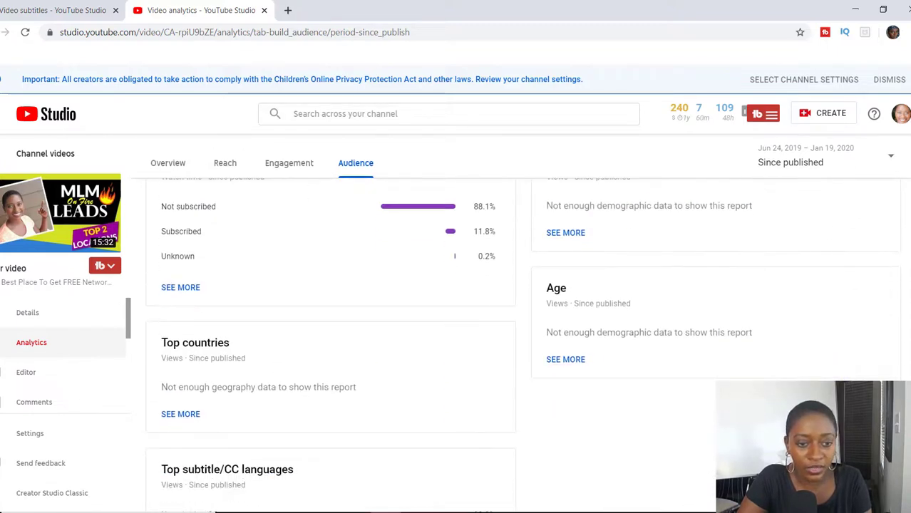
scroll(523, 342, down, 1)
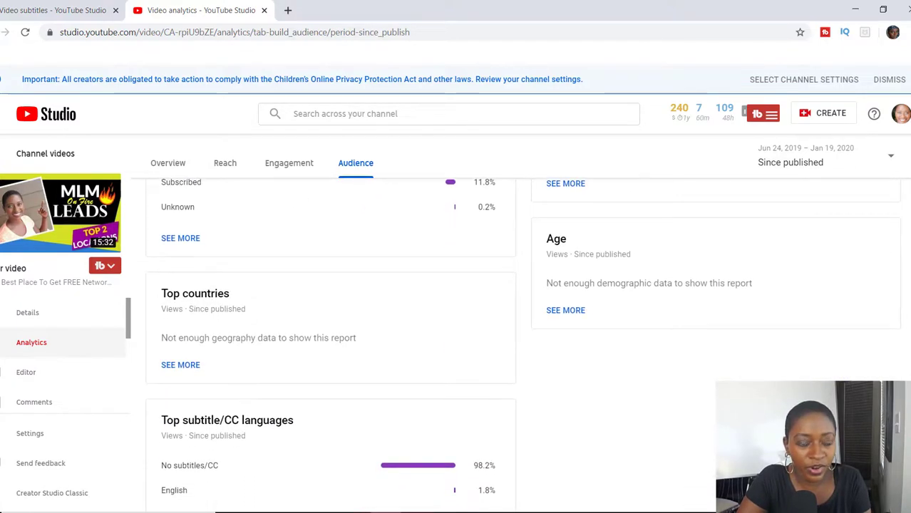
scroll(523, 342, up, 2)
scroll(885, 264, up, 1)
scroll(845, 261, down, 2)
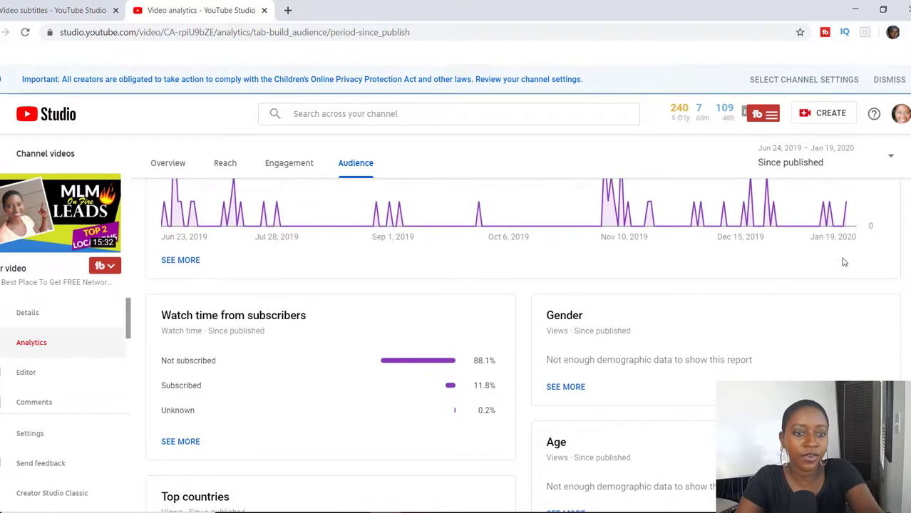
scroll(849, 299, up, 2)
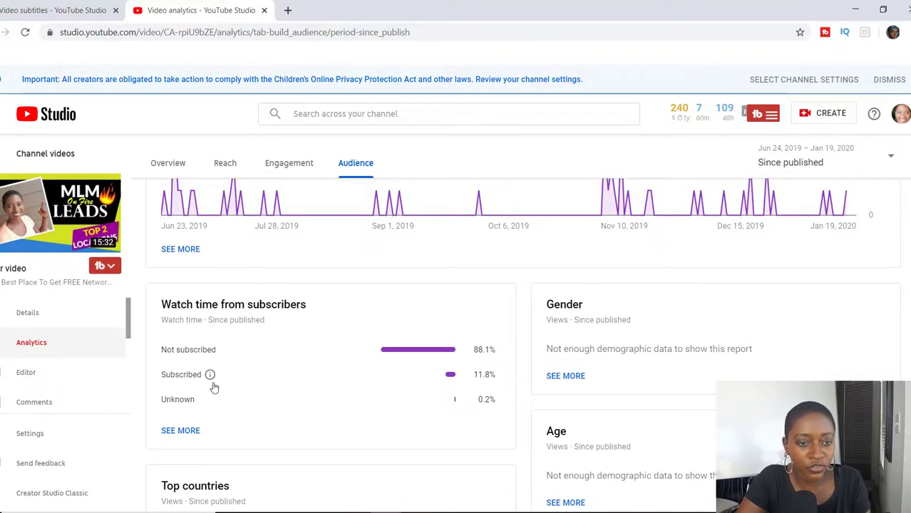
mouse_move(226, 355)
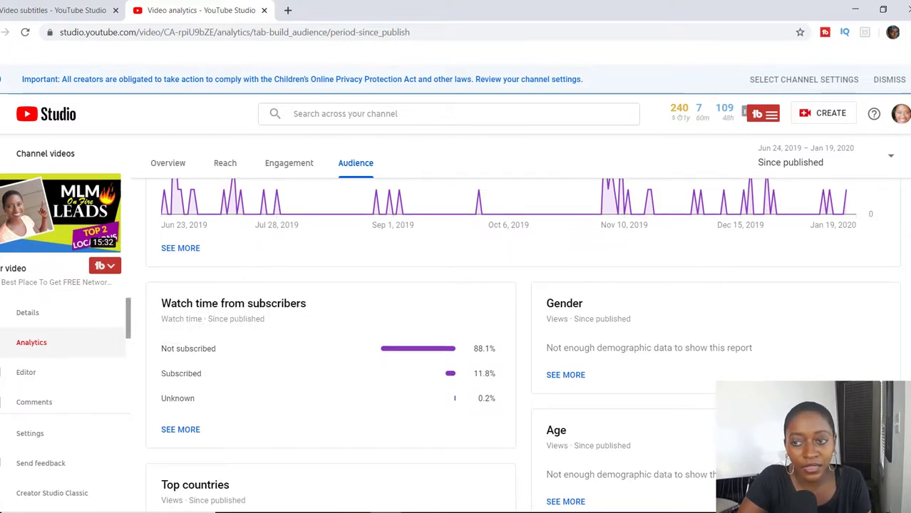
scroll(522, 346, down, 4)
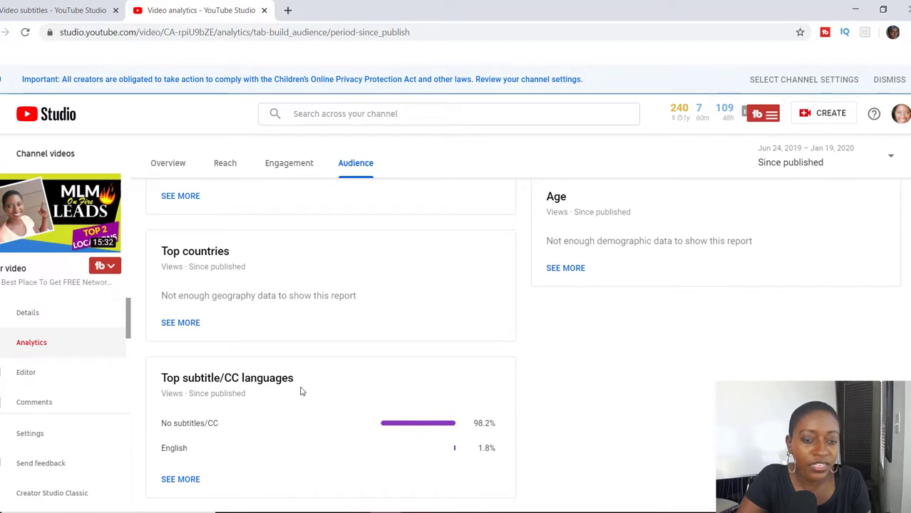
mouse_move(244, 386)
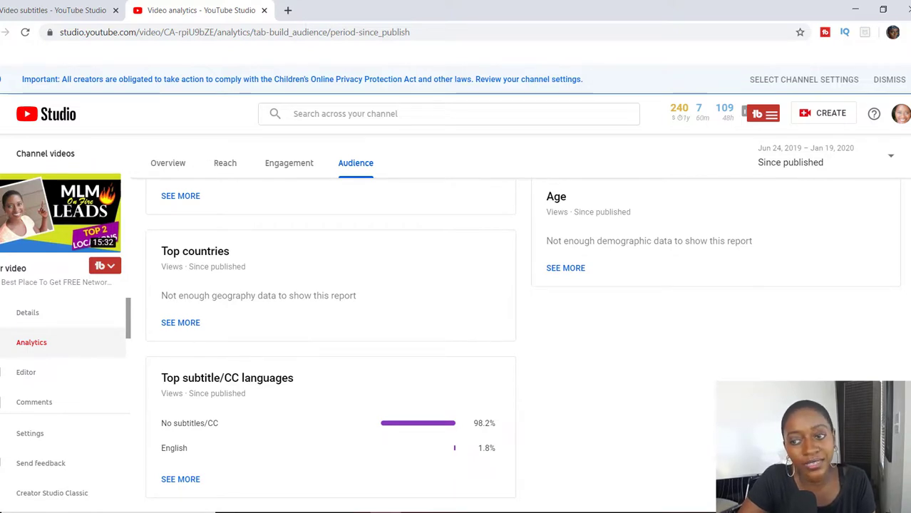
scroll(906, 282, up, 4)
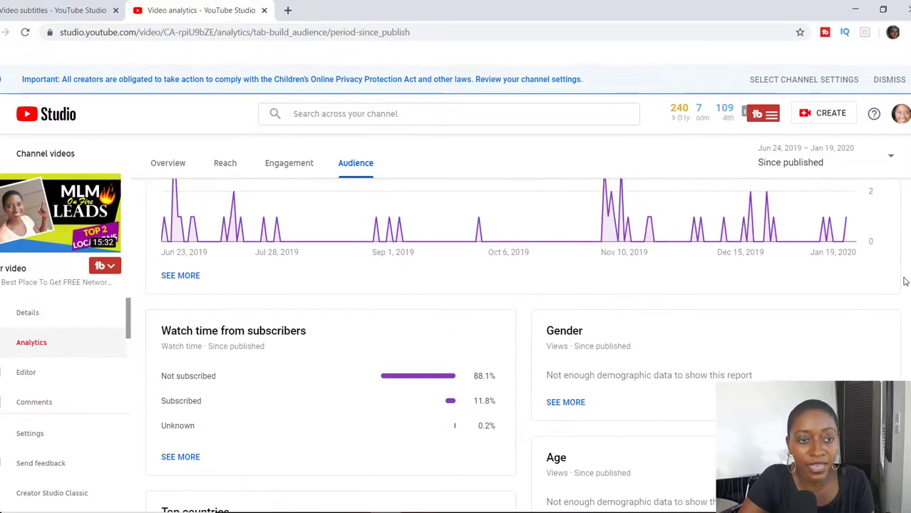
scroll(300, 440, down, 4)
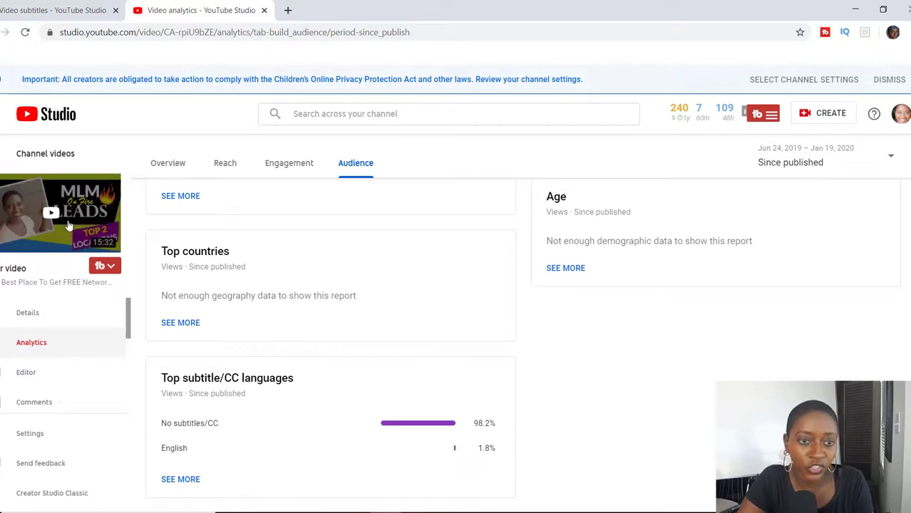
Open the video's watch page and check the captions during playback.
mouse_move(52, 214)
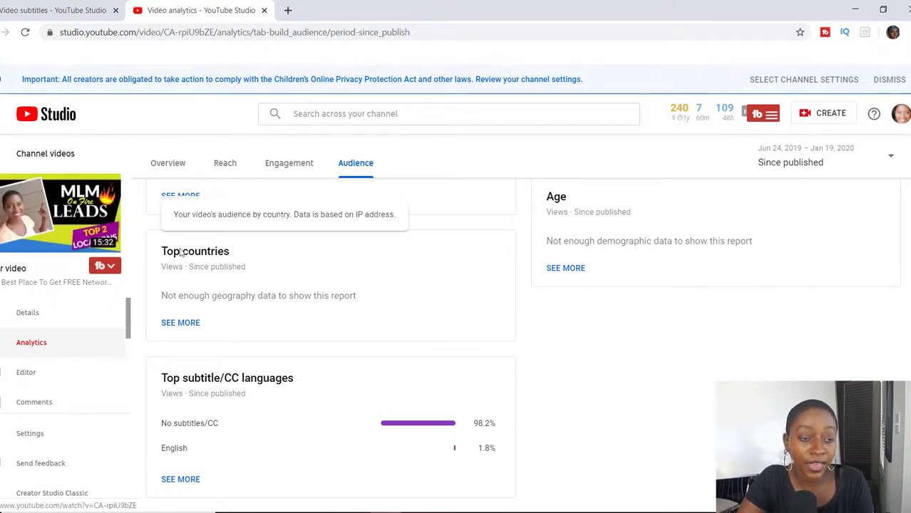
click(52, 214)
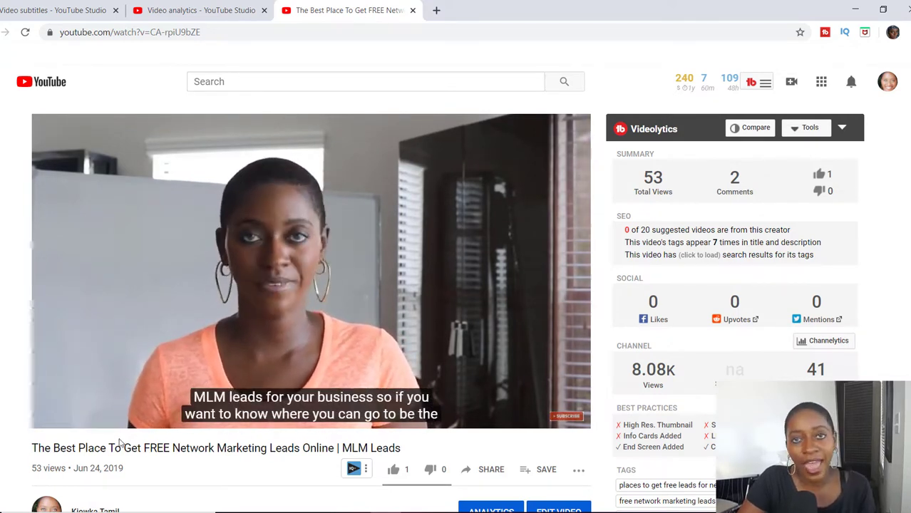
mouse_move(54, 421)
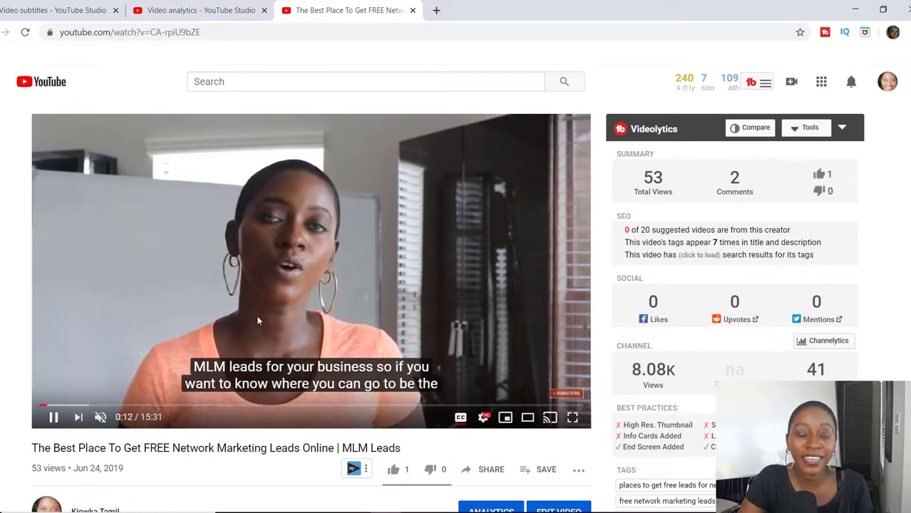